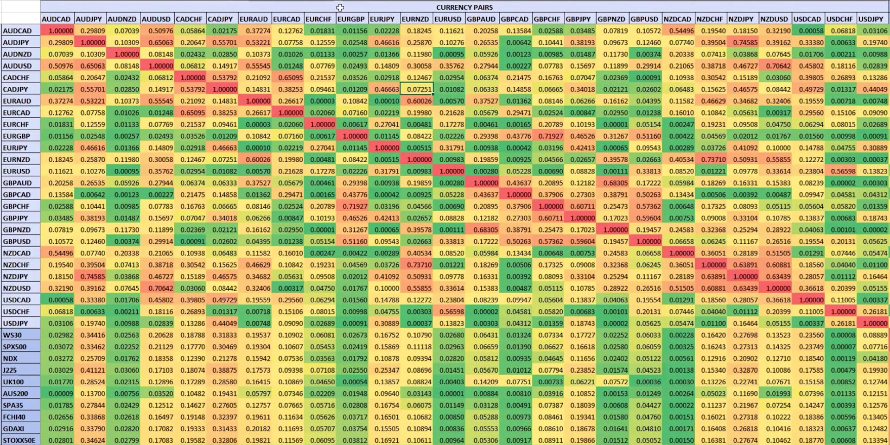
- Review the currency-pair column headings from AUDJPY across to USDJPY
click(100, 18)
drag(100, 17, 880, 18)
click(871, 18)
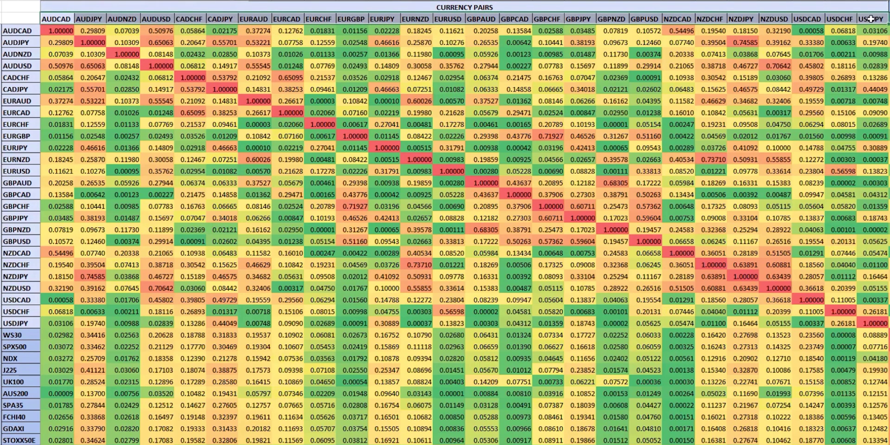
scroll(858, 31, right, 5)
- Paste the commodity headings XAUUSD to XNGUSD after the stock indices ending at STOXX50E
click(606, 9)
drag(607, 9, 781, 19)
click(807, 19)
key(ctrl+v)
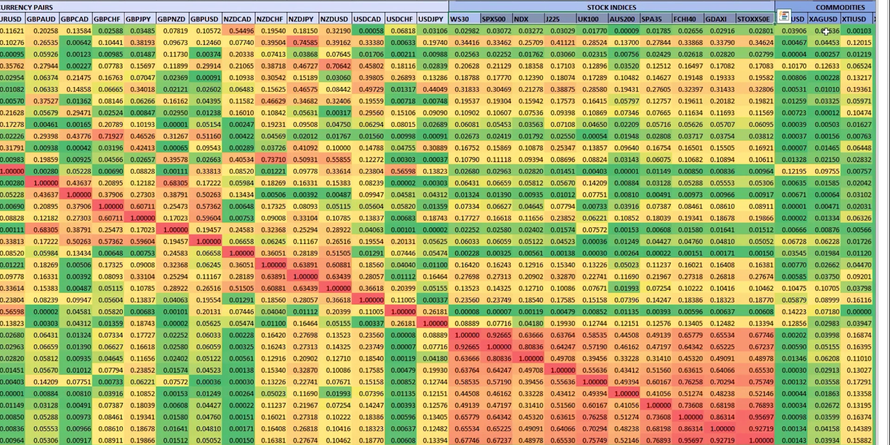
scroll(867, 20, right, 3)
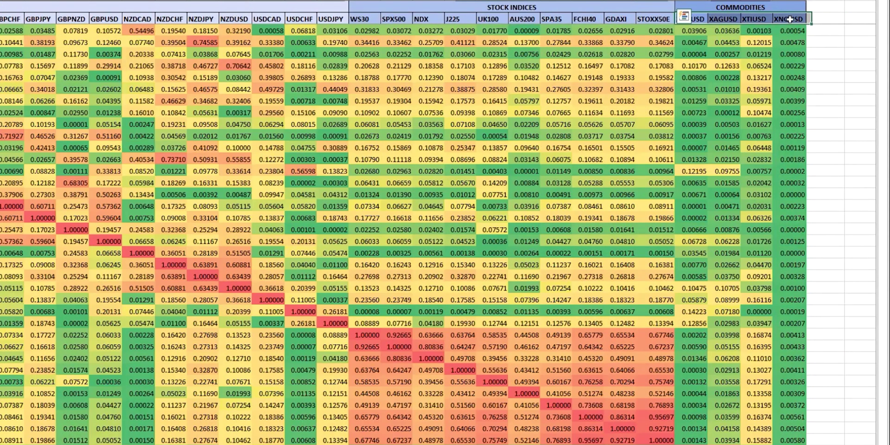
key(ctrl+v)
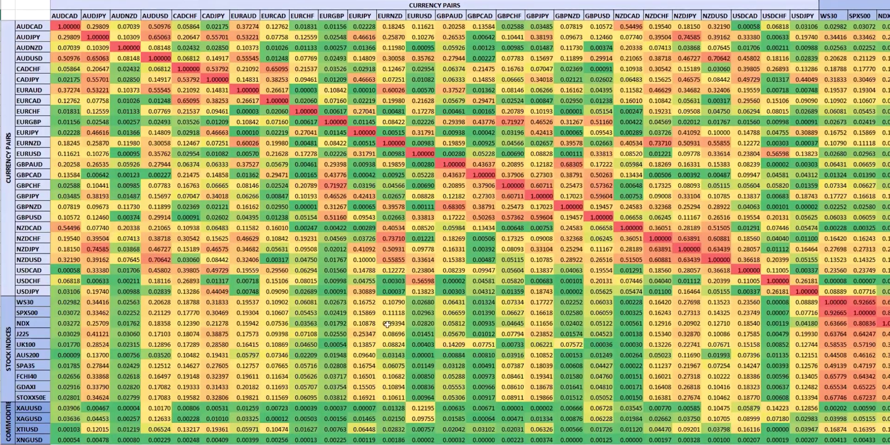
drag(41, 26, 8, 436)
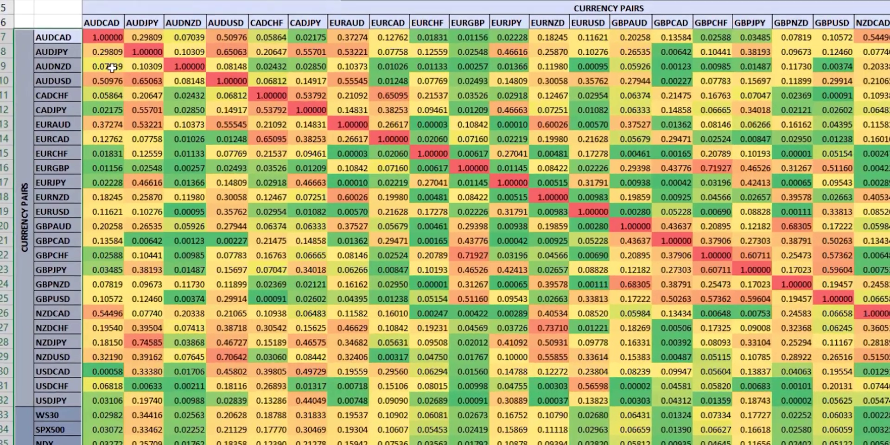
click(71, 46)
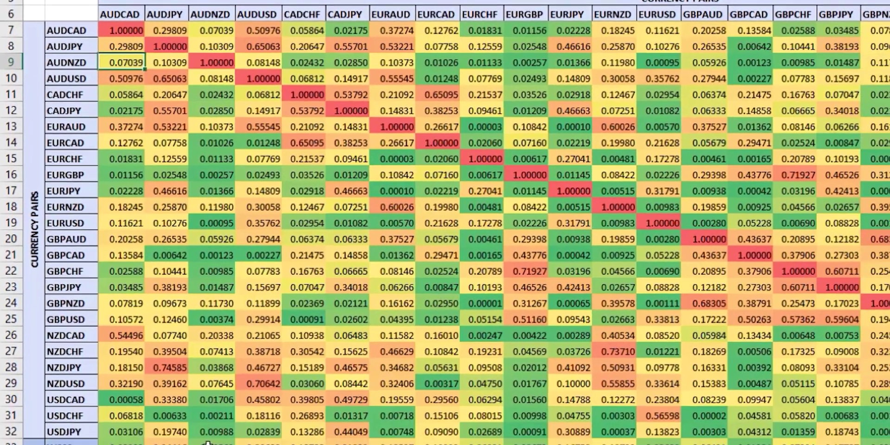
click(208, 415)
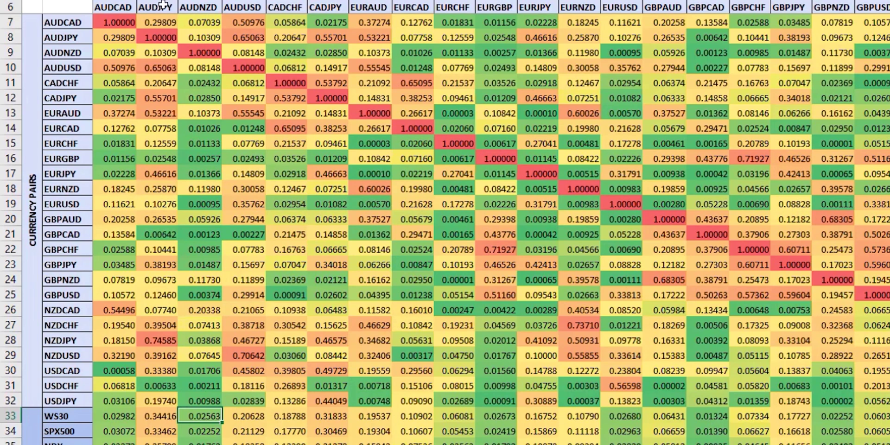
click(120, 21)
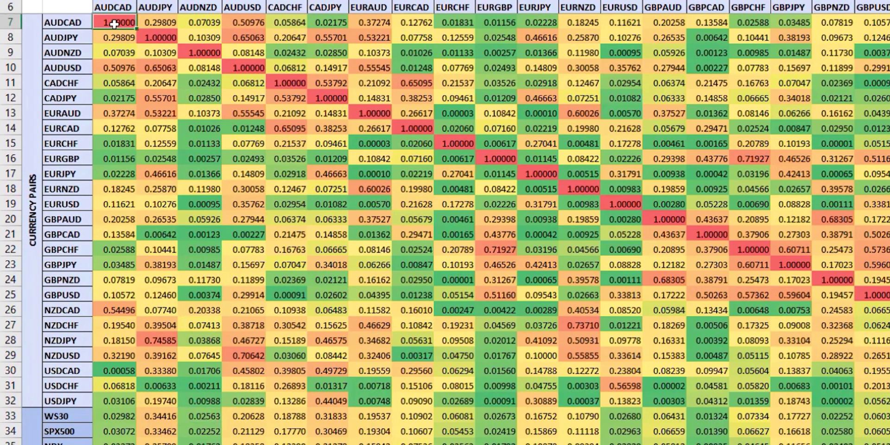
click(156, 38)
click(198, 52)
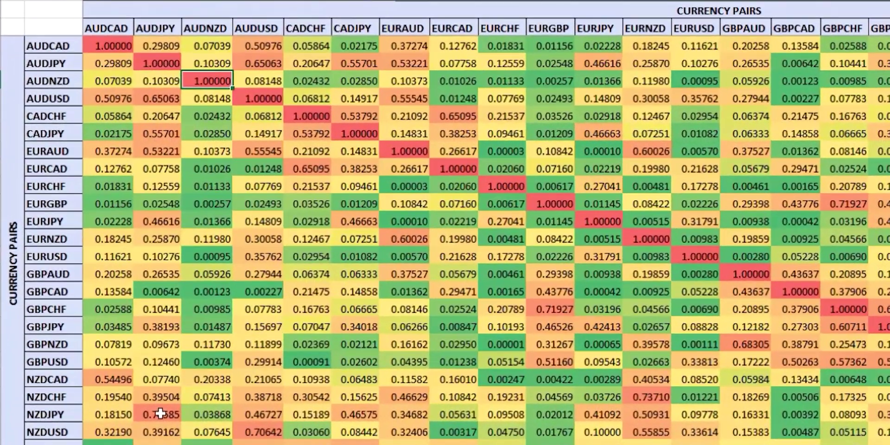
click(78, 264)
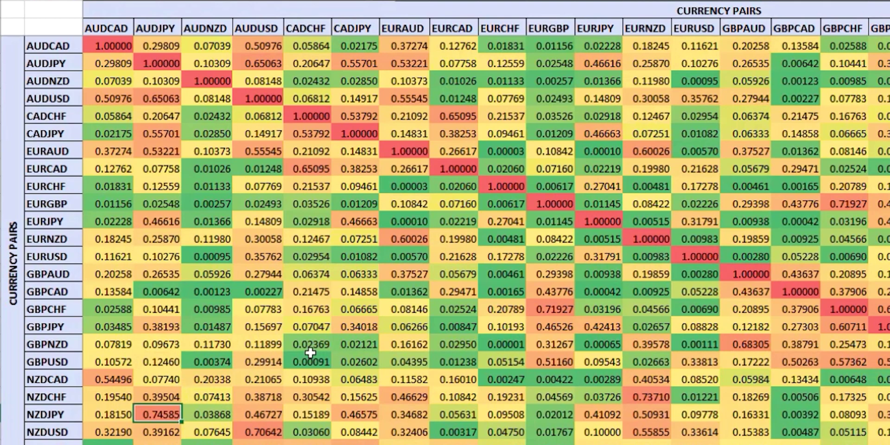
click(497, 297)
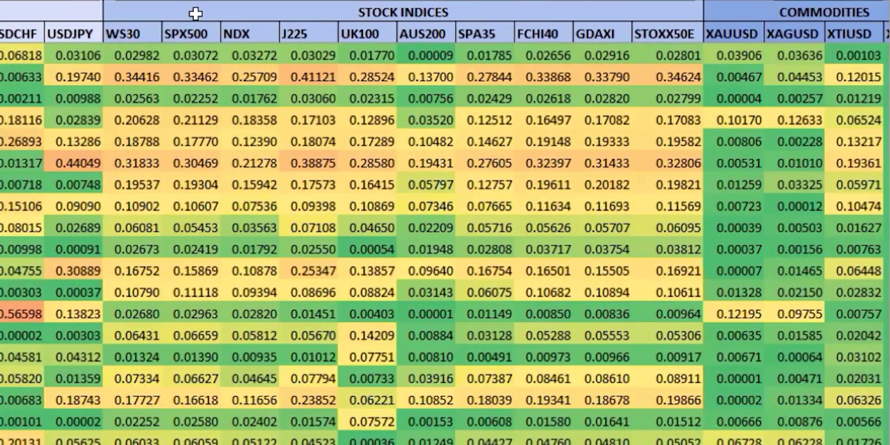
drag(195, 14, 208, 119)
click(189, 116)
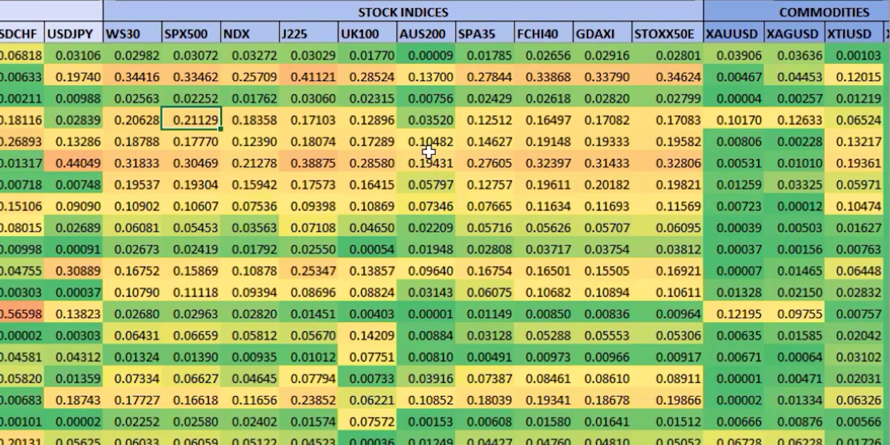
drag(425, 51, 426, 444)
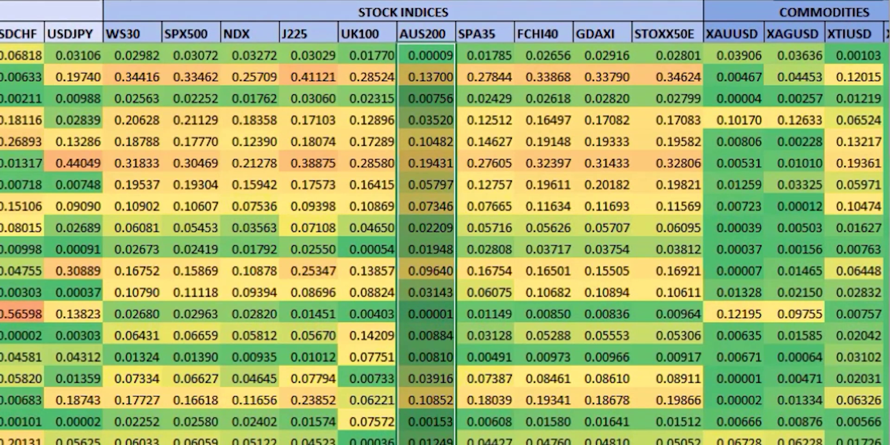
click(424, 420)
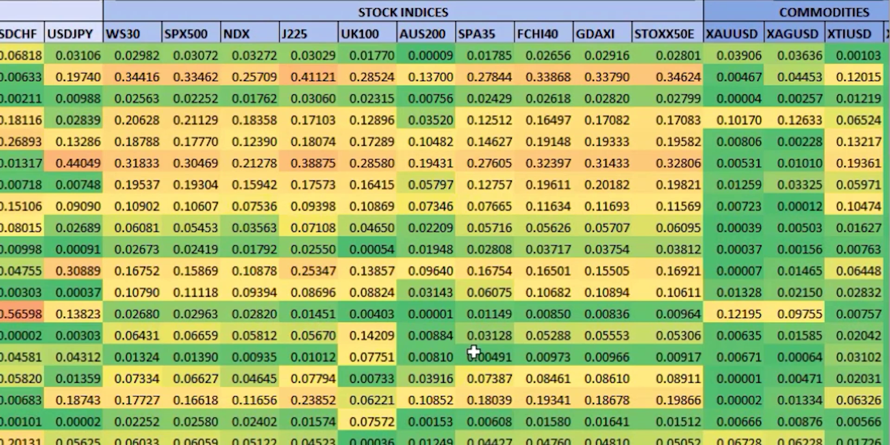
scroll(473, 353, down, 6)
drag(186, 163, 703, 351)
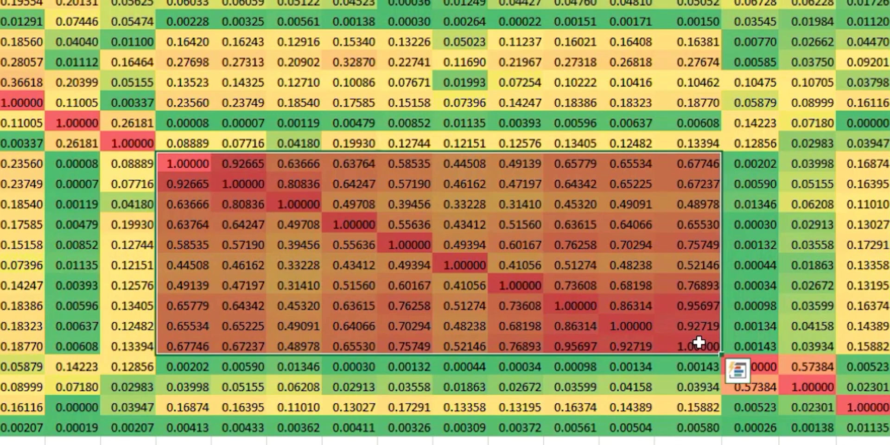
click(699, 342)
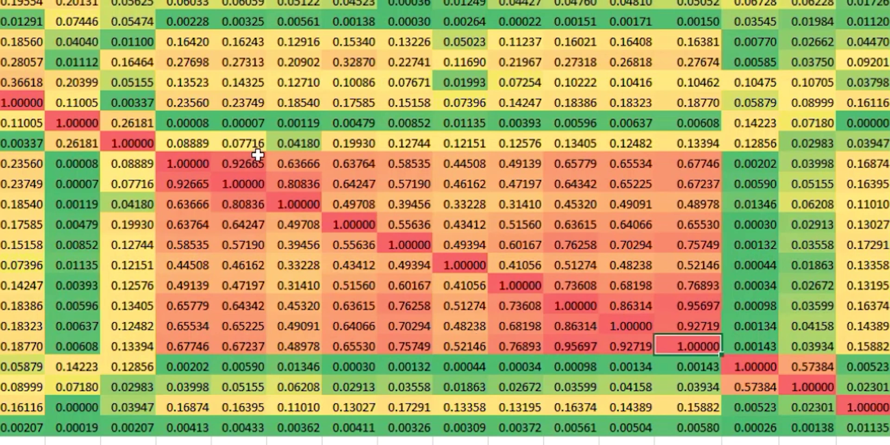
click(252, 162)
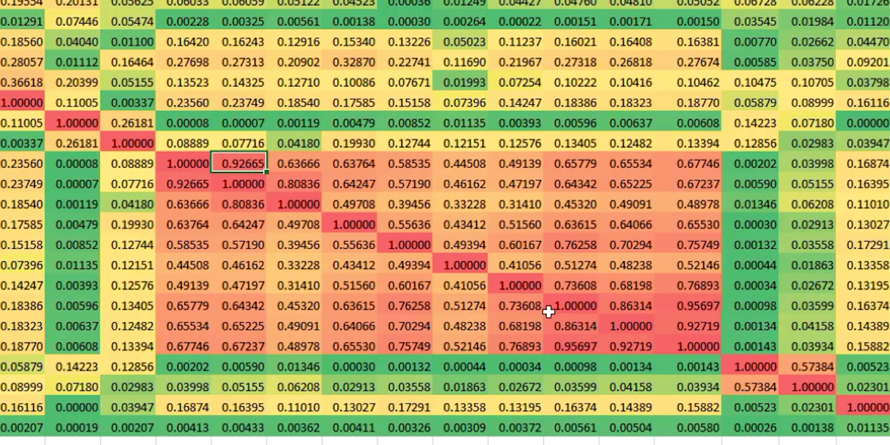
click(566, 343)
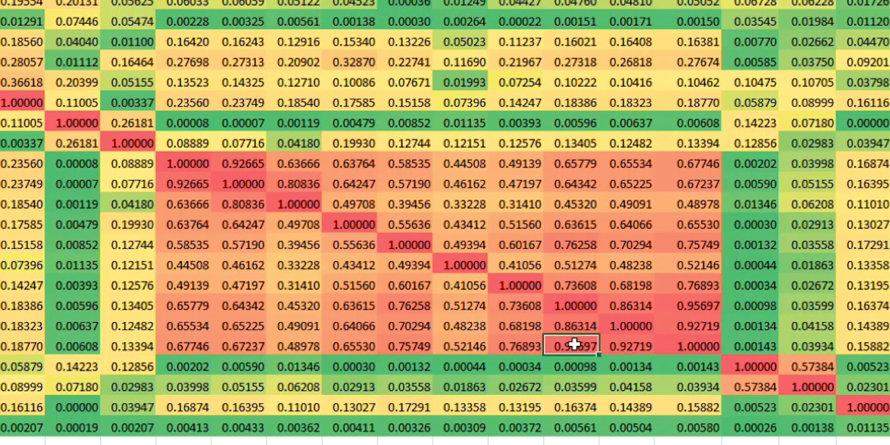
click(517, 200)
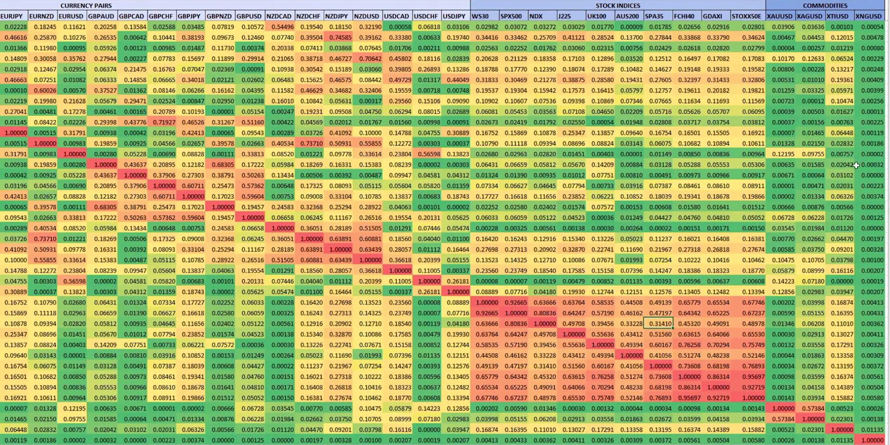
drag(877, 27, 867, 434)
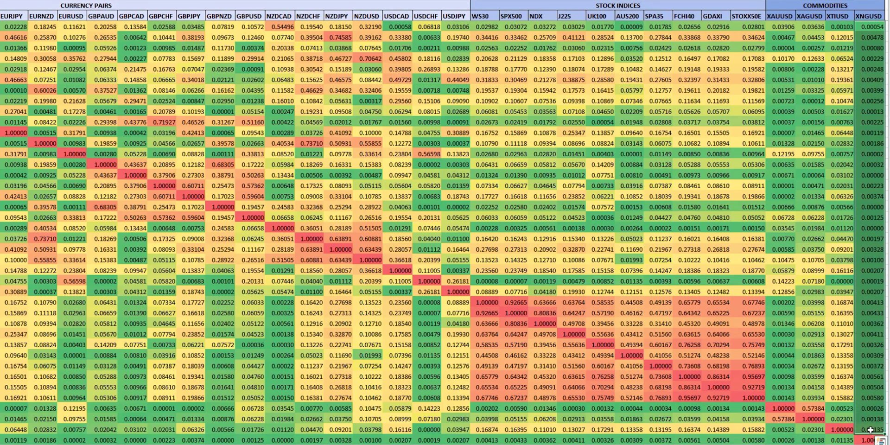
click(872, 355)
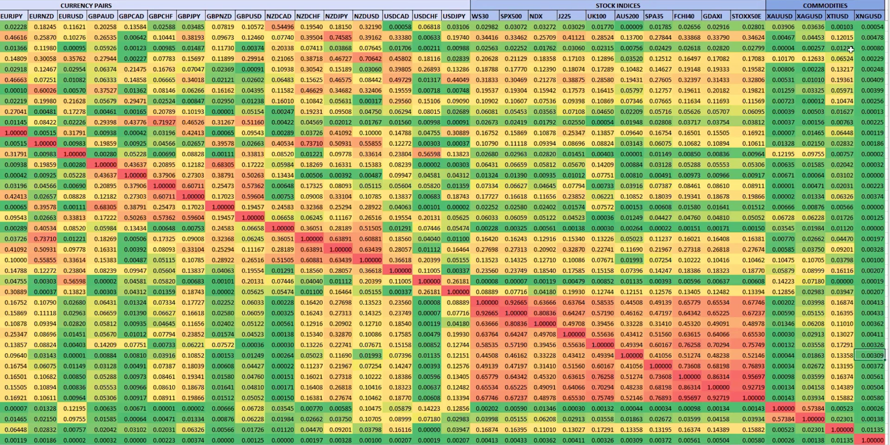
drag(847, 38, 848, 337)
click(848, 352)
click(780, 303)
drag(780, 312, 787, 394)
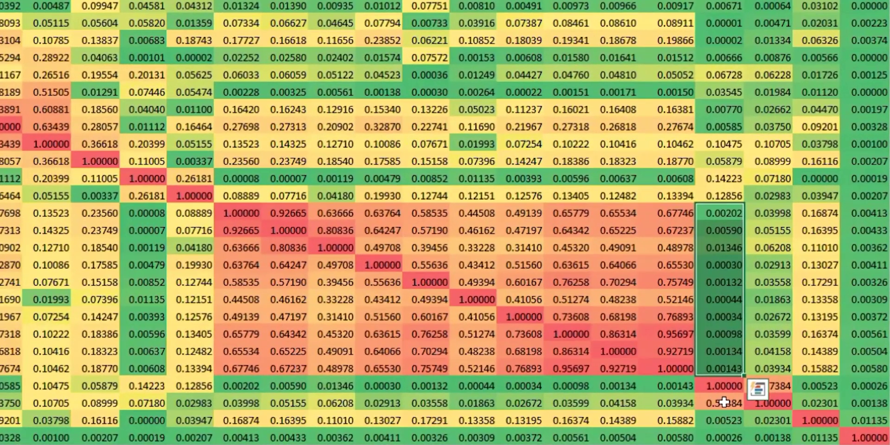
click(781, 419)
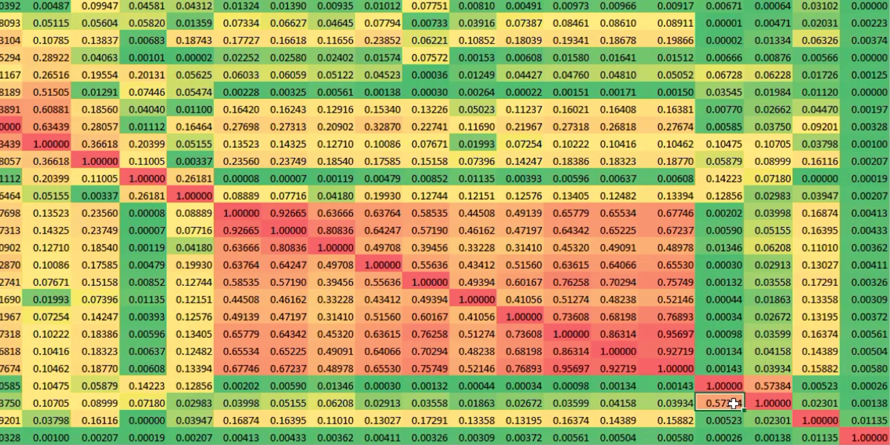
click(766, 382)
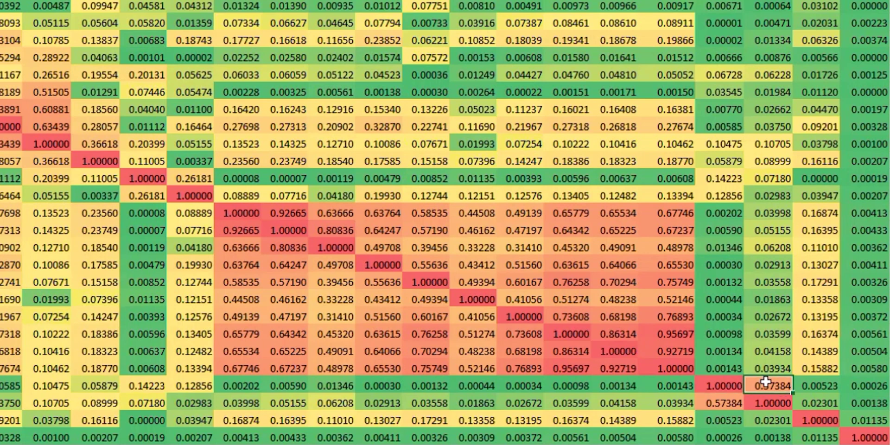